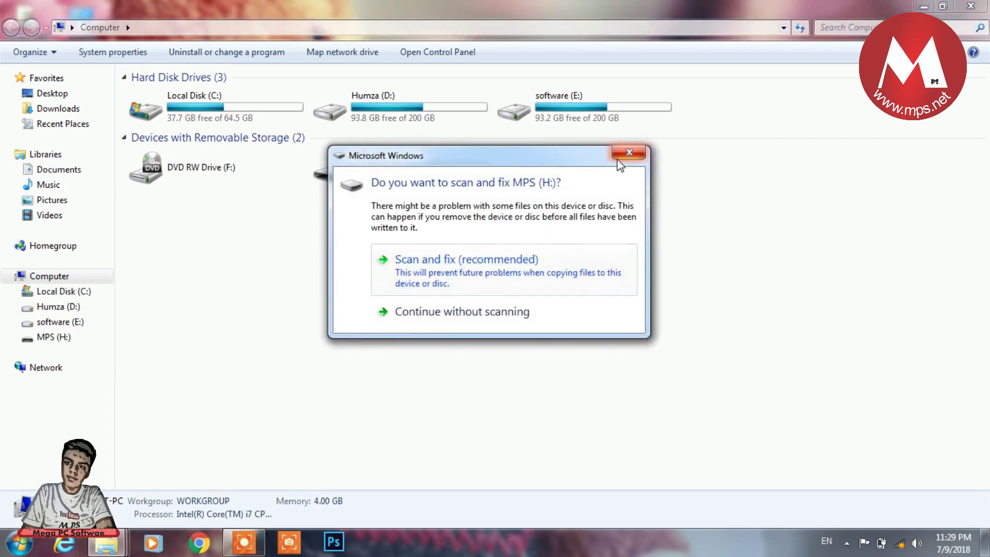
Dismiss the scan-and-fix prompt for the MPS (H:) drive and close the Computer window
{"action": "left_click", "coordinate": [628, 153]}
{"action": "left_click", "coordinate": [594, 81]}
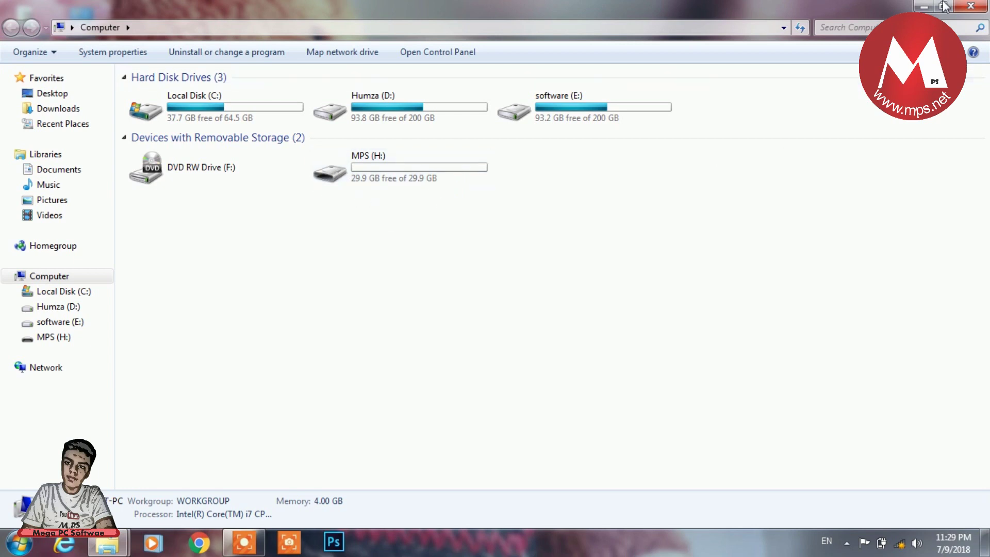
{"action": "left_click", "coordinate": [970, 6]}
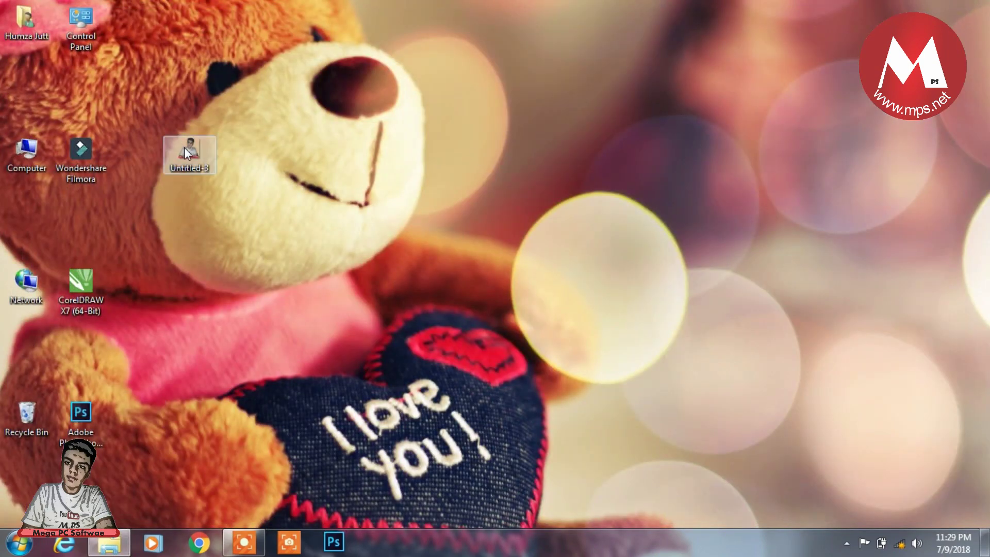
Open the Untitled-3 PNG image from the desktop for editing in Paint
{"action": "mouse_move", "coordinate": [184, 147]}
{"action": "left_mouse_down"}
{"action": "mouse_move", "coordinate": [234, 148]}
{"action": "mouse_move", "coordinate": [172, 157]}
{"action": "mouse_move", "coordinate": [186, 148]}
{"action": "left_mouse_up"}
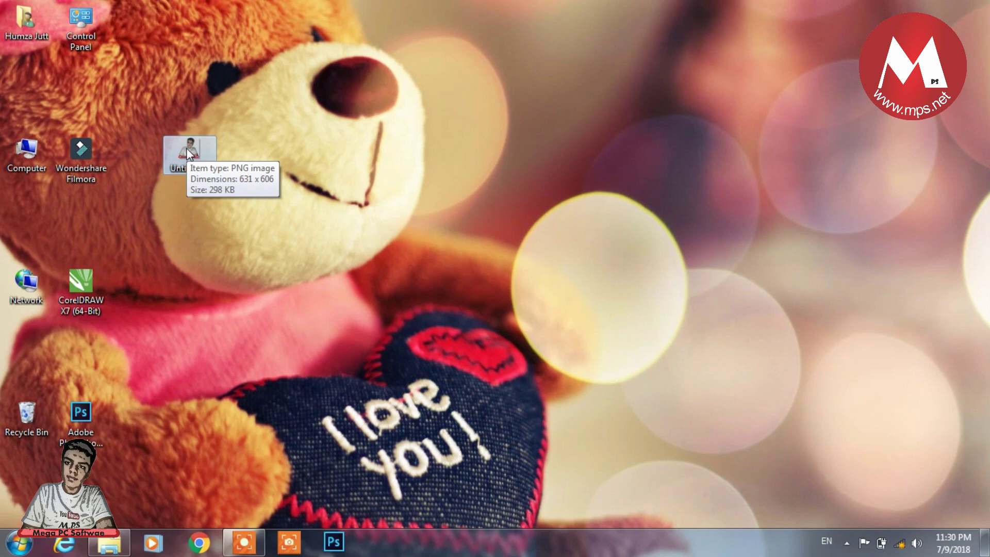
{"action": "right_click", "coordinate": [189, 153]}
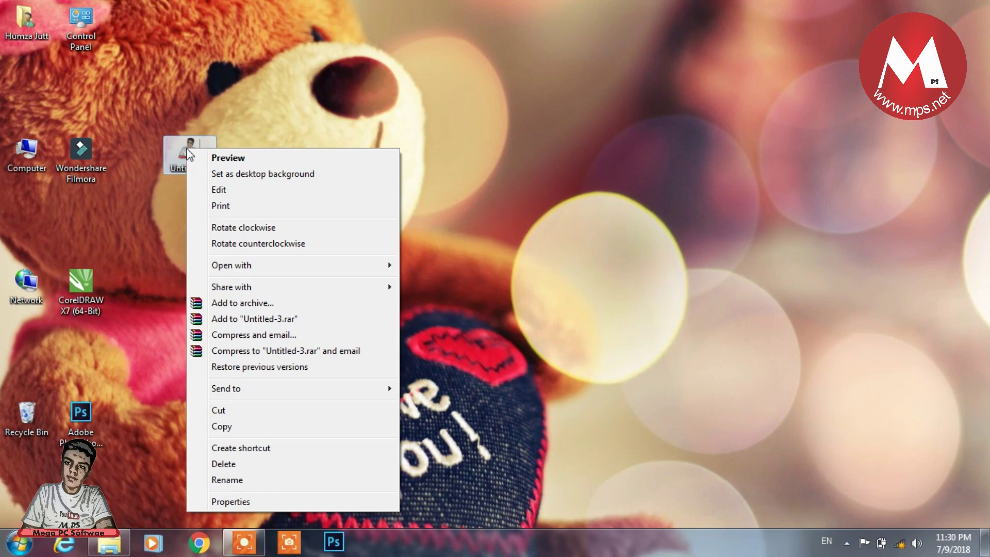
{"action": "left_click", "coordinate": [206, 189]}
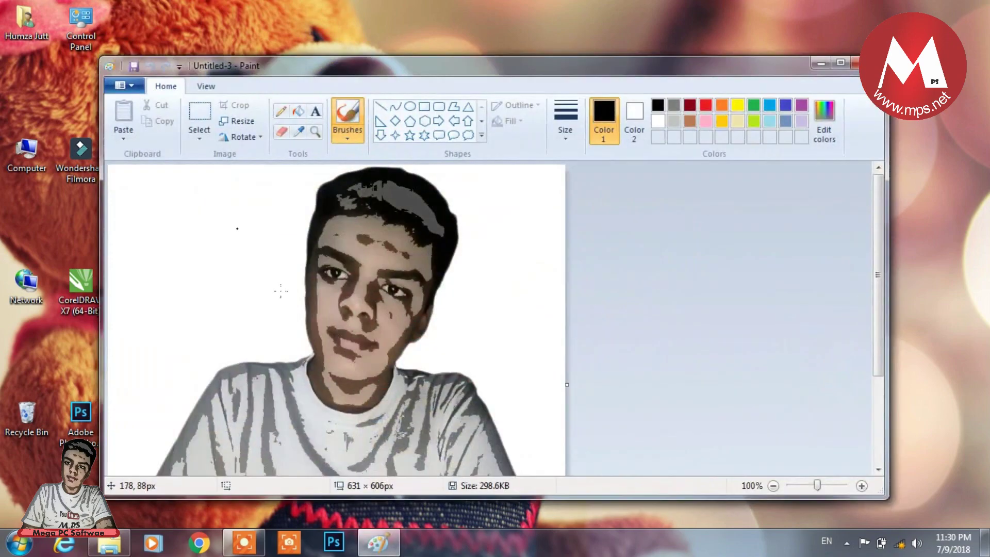
{"action": "left_click", "coordinate": [243, 542]}
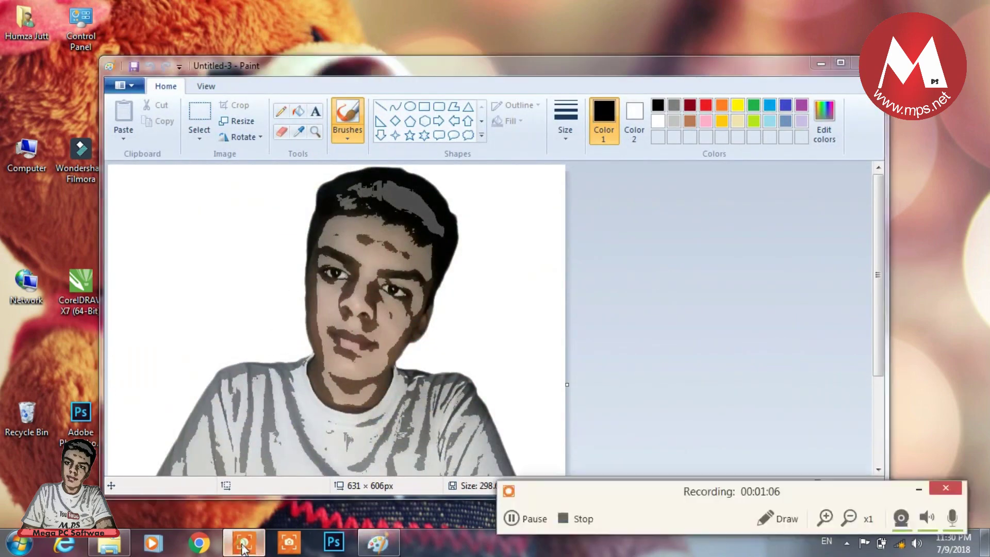
{"action": "left_click", "coordinate": [535, 519]}
{"action": "left_click", "coordinate": [918, 490]}
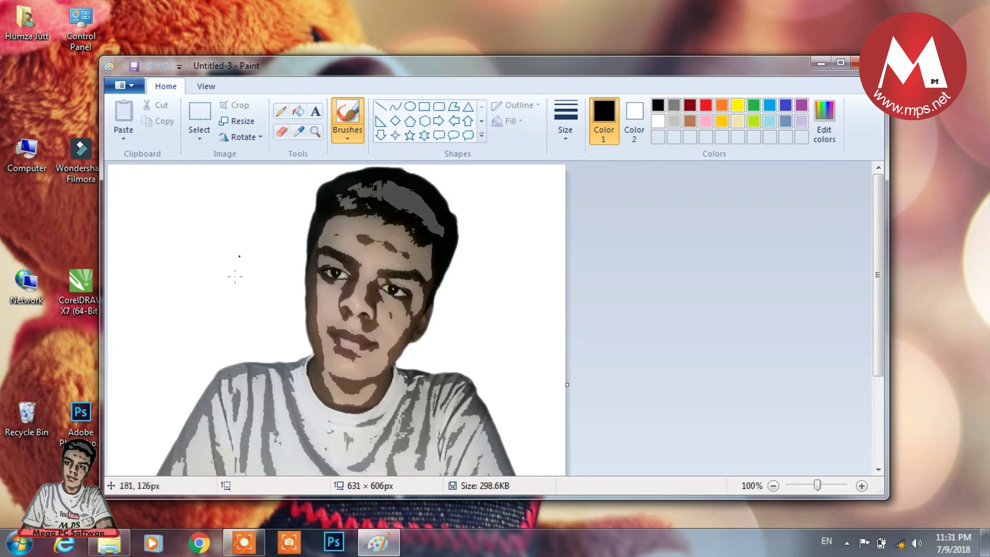
Save the picture to the Desktop as a 24-bit BMP named 1, accept losing transparency, and close Paint
{"action": "left_click", "coordinate": [129, 88]}
{"action": "mouse_move", "coordinate": [184, 207]}
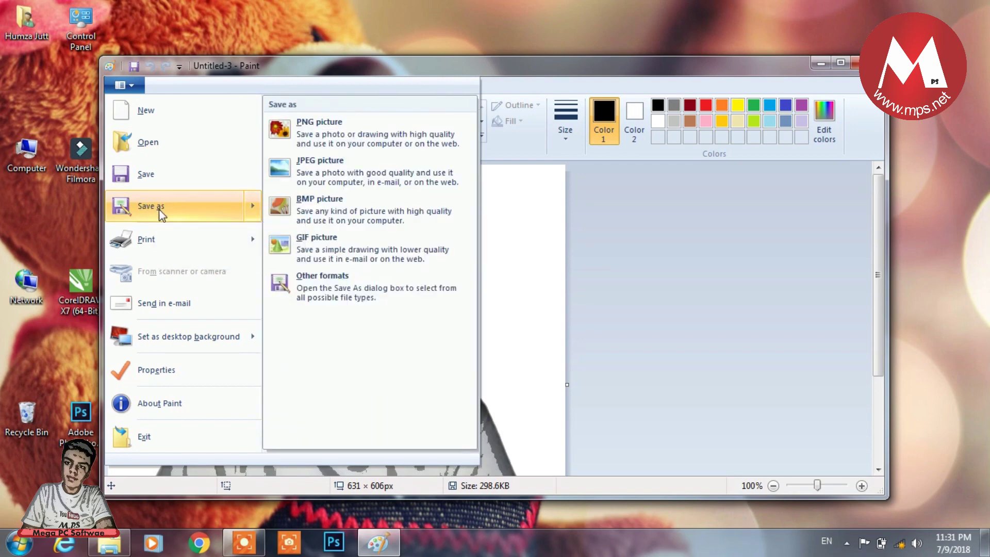
{"action": "left_click", "coordinate": [312, 203]}
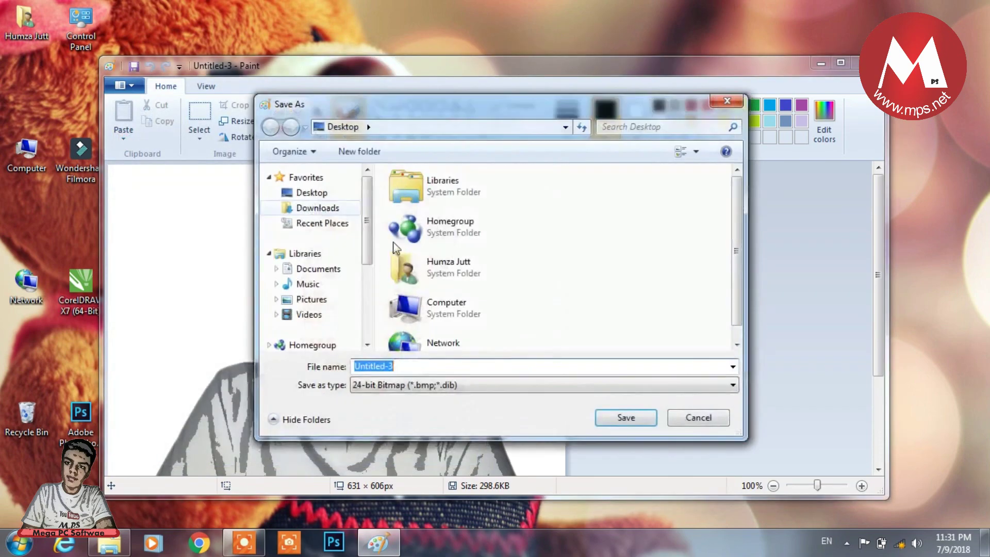
{"action": "left_click_drag", "start_coordinate": [412, 366], "coordinate": [334, 367]}
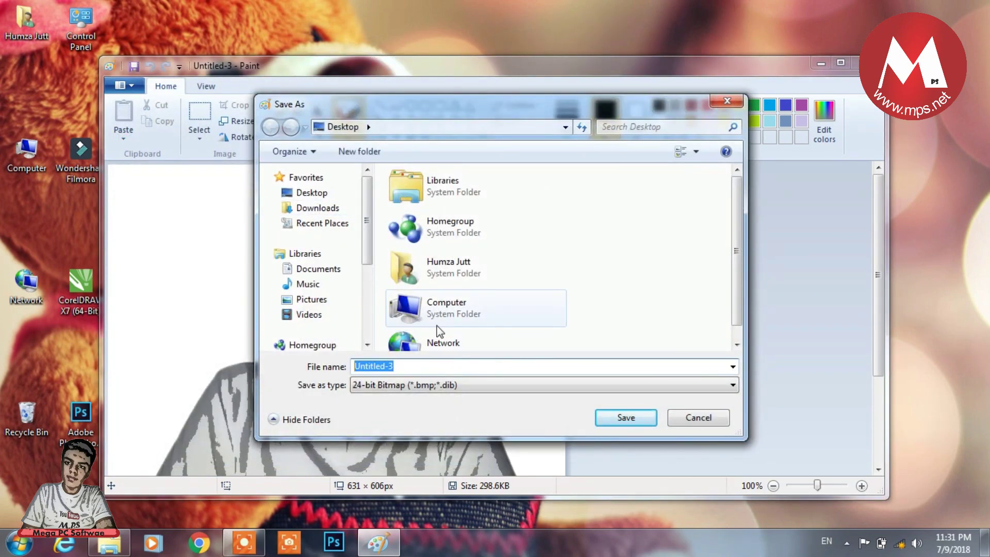
{"action": "type", "text": "1"}
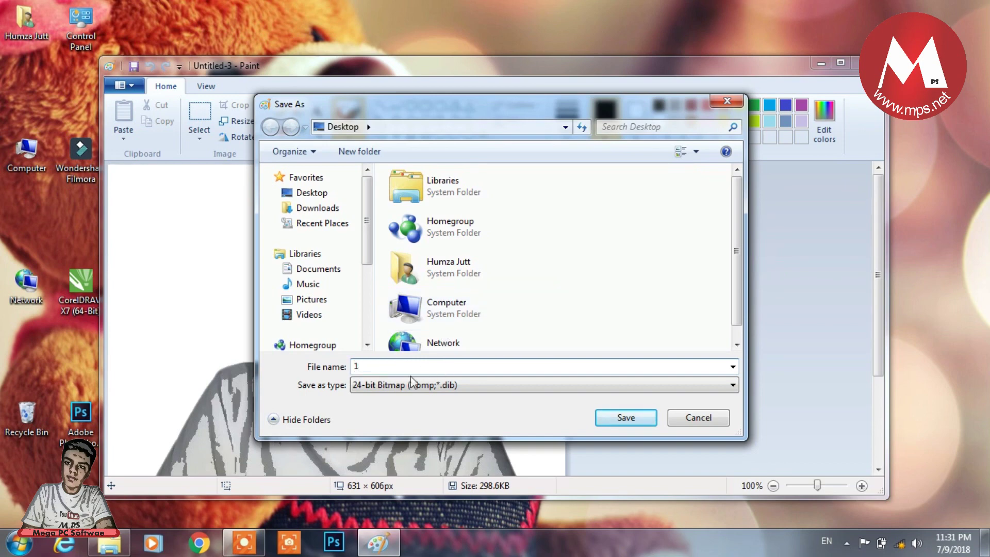
{"action": "left_click", "coordinate": [625, 422]}
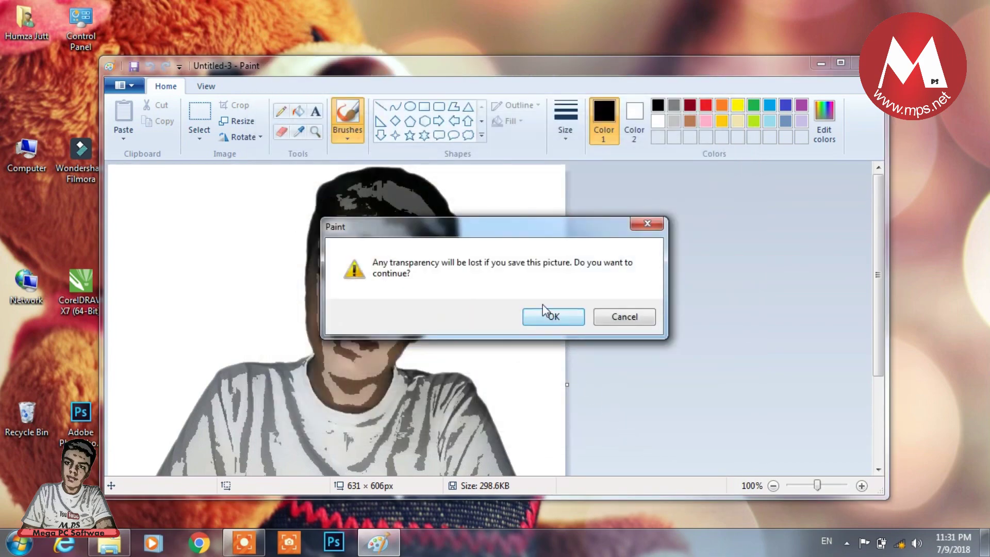
{"action": "left_click", "coordinate": [548, 320]}
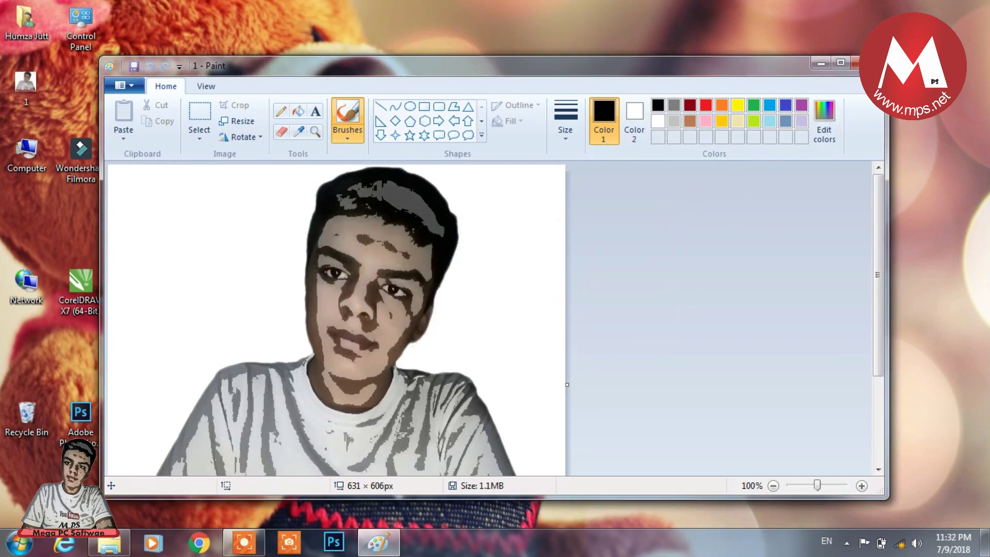
{"action": "left_click", "coordinate": [862, 63]}
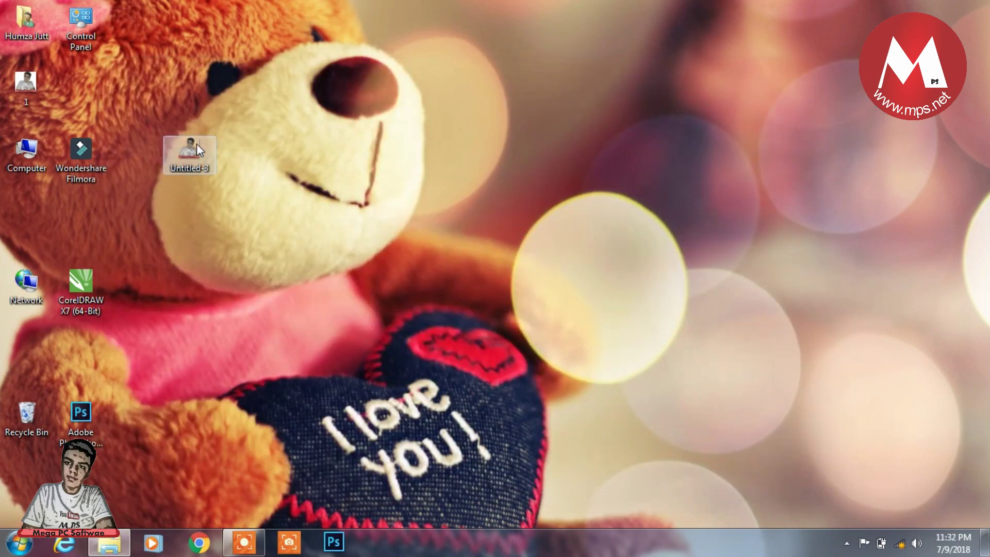
Rearrange the desktop icons, placing Untitled-3 below Computer and image 1 in the open area near the teddy bear's nose
{"action": "left_click_drag", "start_coordinate": [195, 148], "coordinate": [33, 212]}
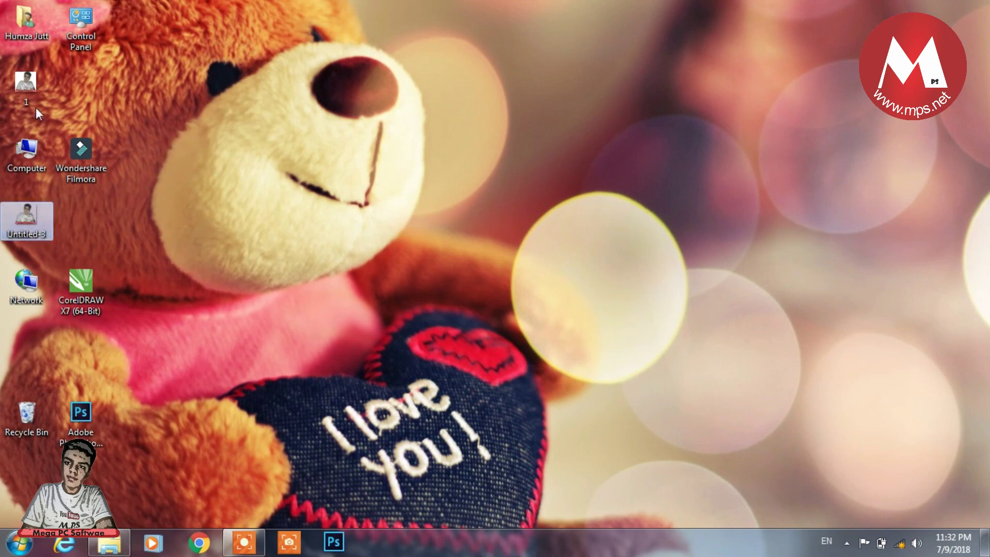
{"action": "left_click", "coordinate": [26, 85]}
{"action": "left_click_drag", "start_coordinate": [265, 143], "coordinate": [266, 145]}
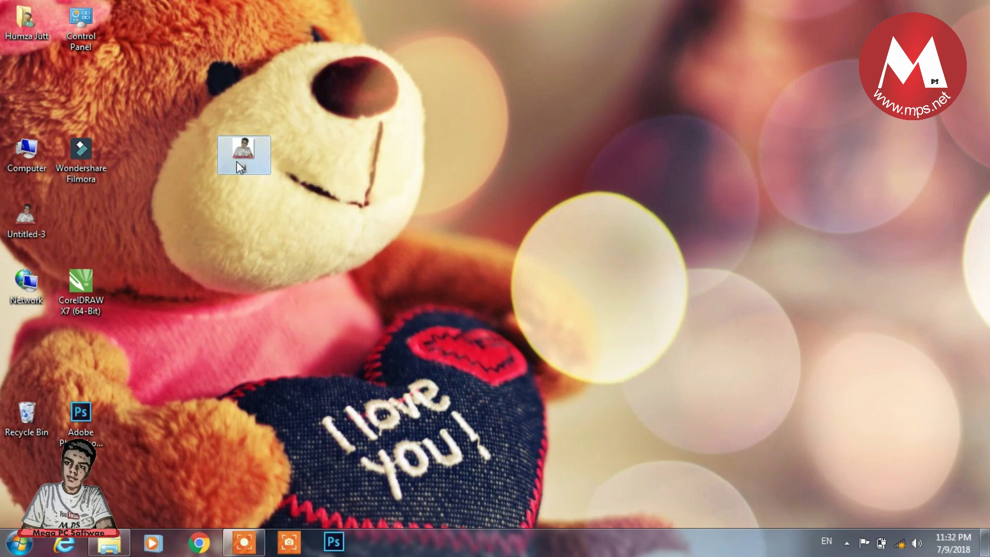
{"action": "left_click", "coordinate": [403, 156]}
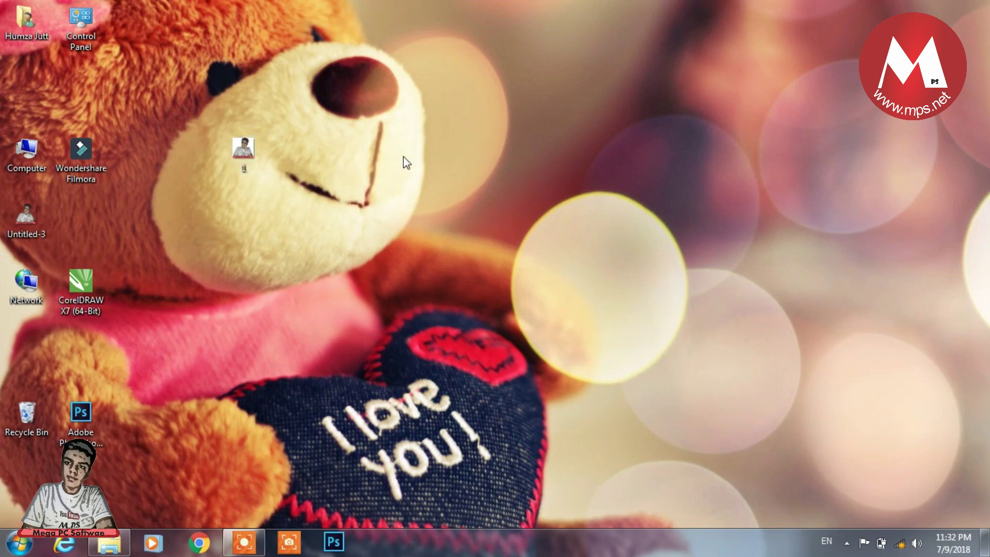
Create a text document on the desktop with its default name and open it in Notepad
{"action": "right_click", "coordinate": [403, 156]}
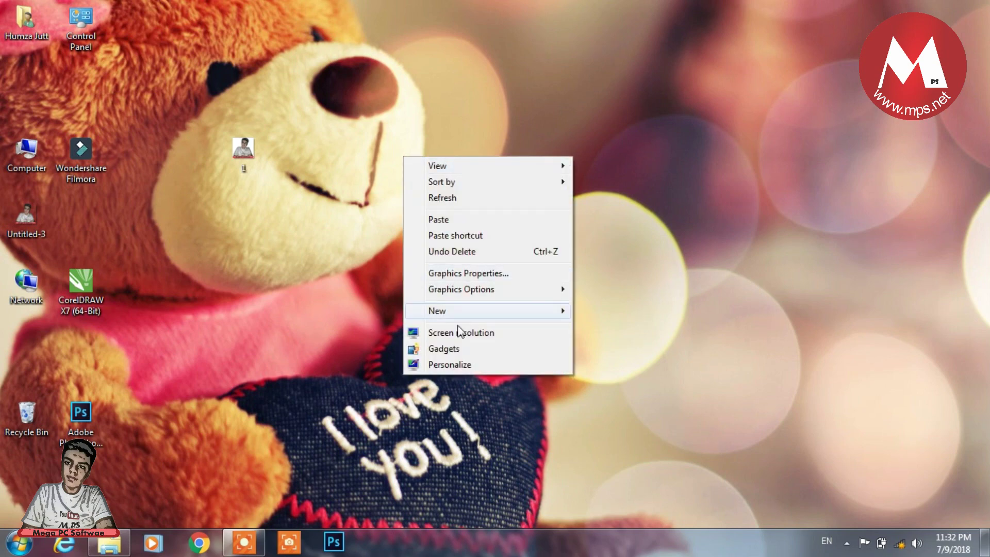
{"action": "mouse_move", "coordinate": [456, 310]}
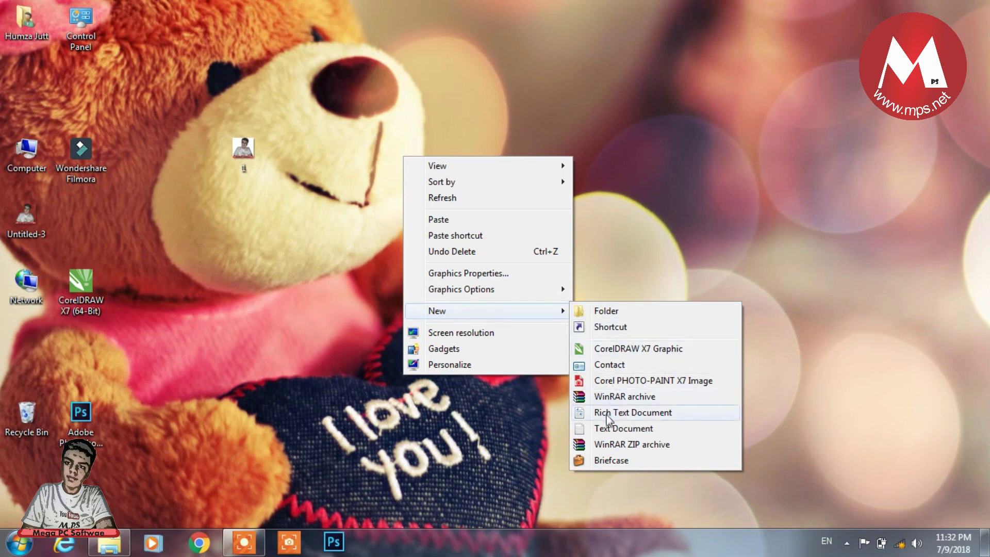
{"action": "left_click", "coordinate": [613, 427]}
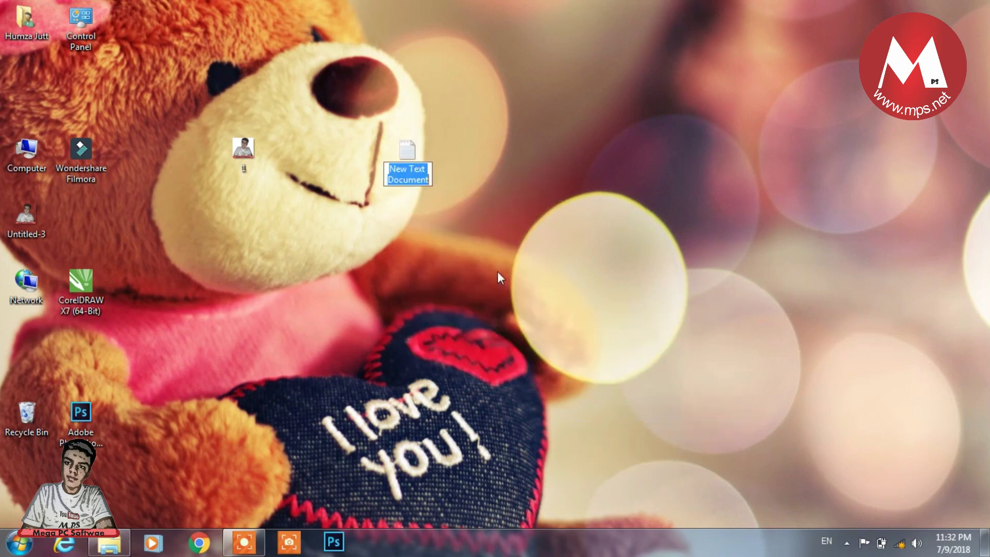
{"action": "key", "text": "Return"}
{"action": "double_click", "coordinate": [413, 146]}
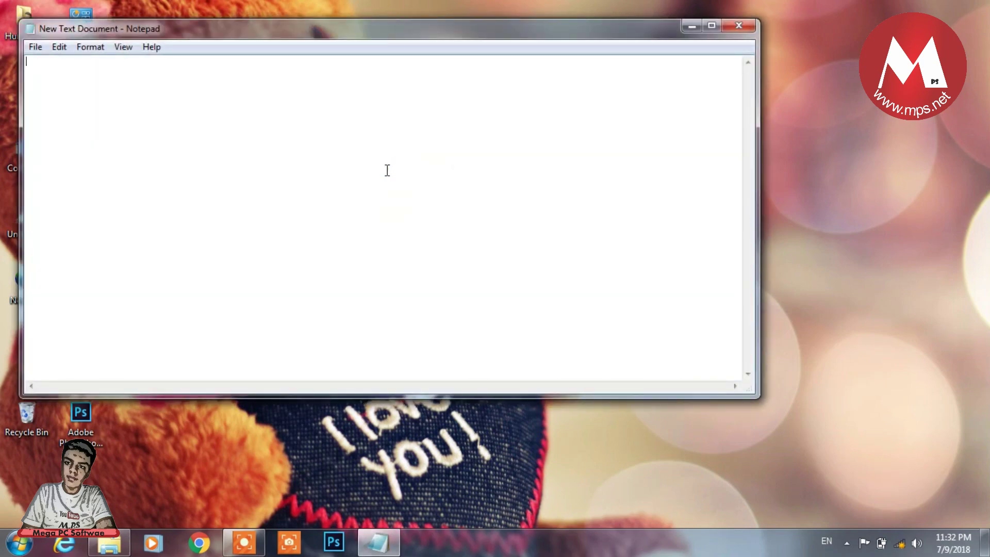
{"action": "left_click_drag", "start_coordinate": [370, 33], "coordinate": [484, 152]}
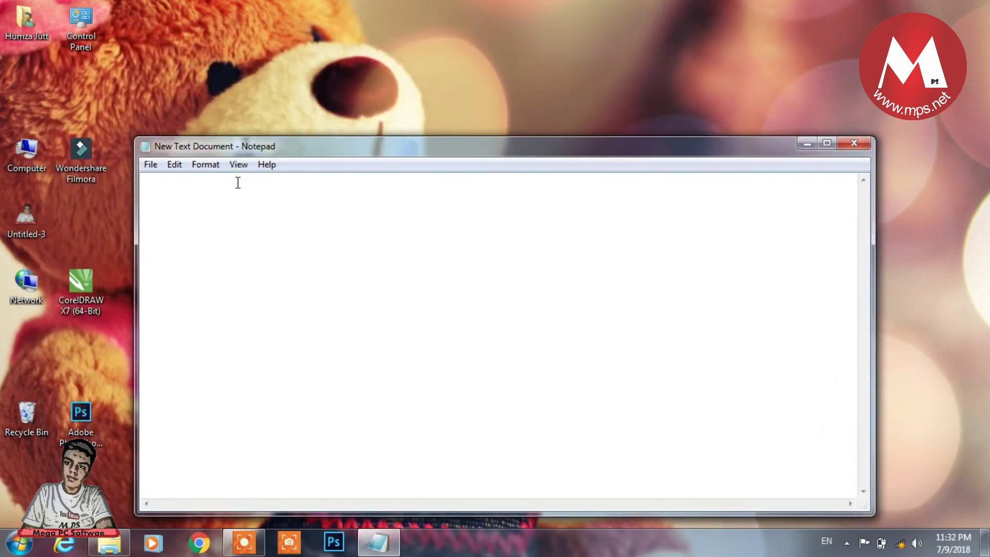
Write two lines in the document: "[autorun]" and "icon = 1.bmp"
{"action": "type", "text": "[autorum"}
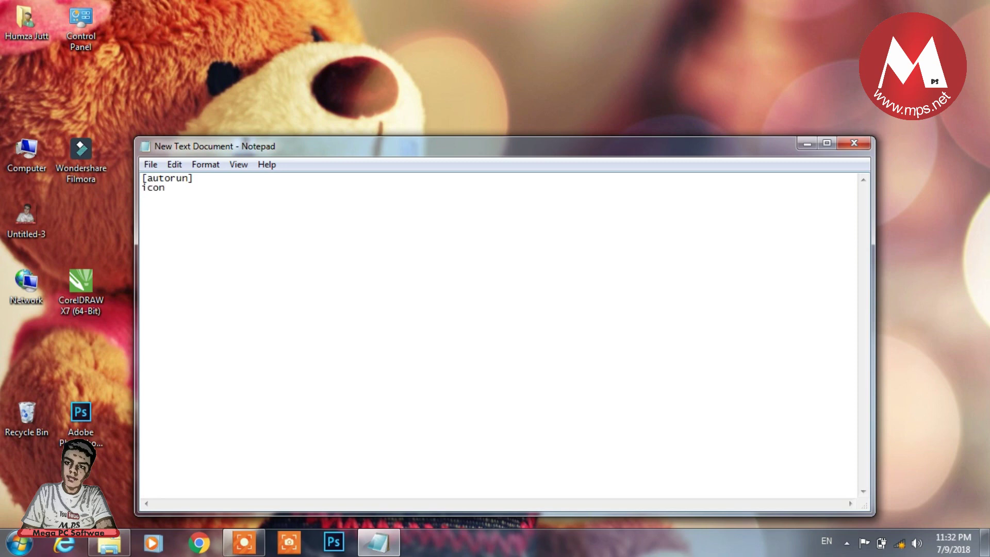
{"action": "type", "text": "="}
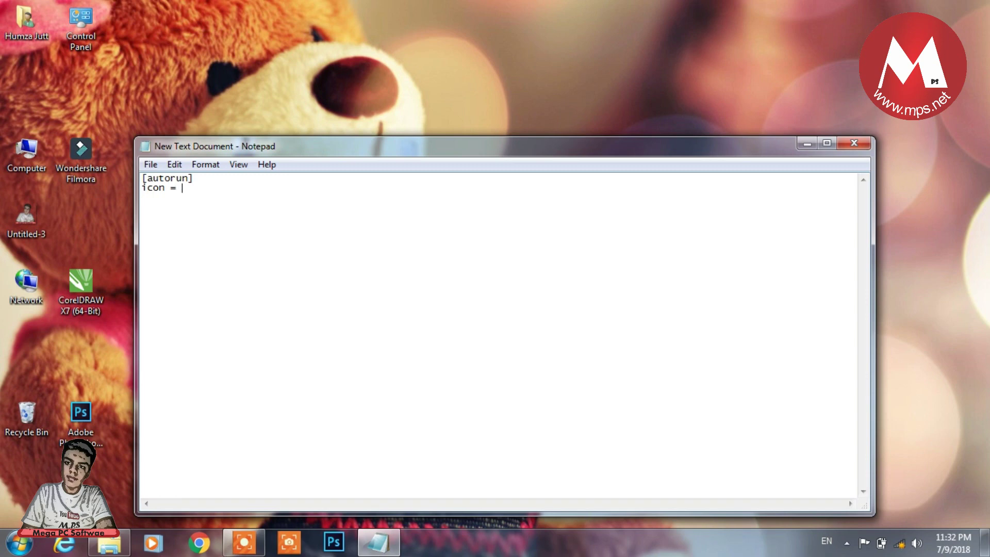
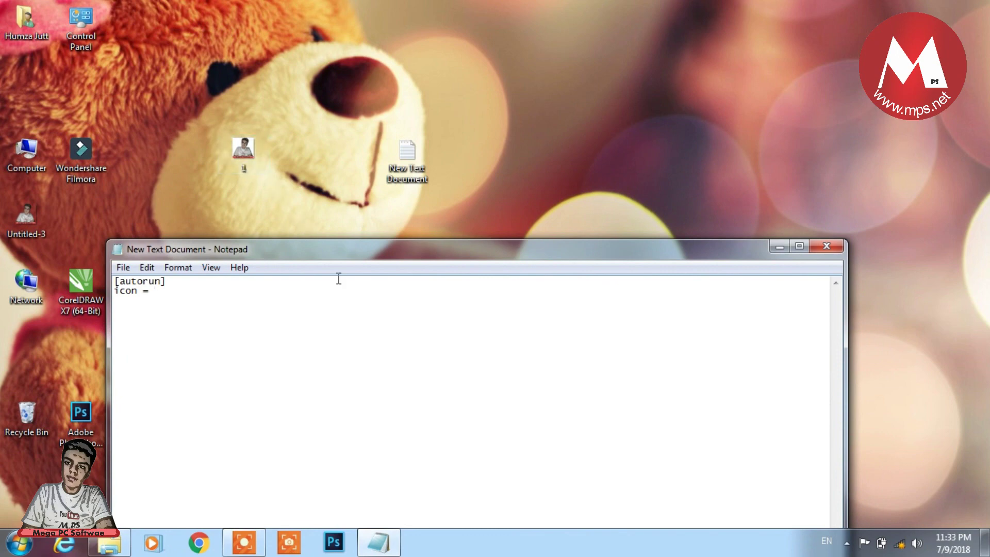
{"action": "left_click_drag", "start_coordinate": [317, 248], "coordinate": [319, 144]}
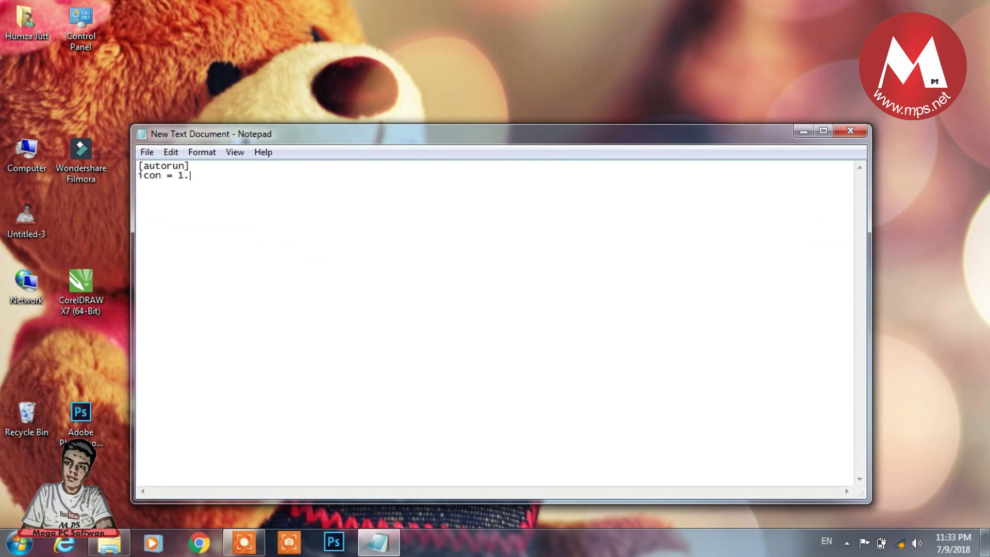
{"action": "type", "text": "bmp"}
Check the file type of desktop image 1 in its properties and return to the Notepad document
{"action": "left_click_drag", "start_coordinate": [323, 138], "coordinate": [299, 201]}
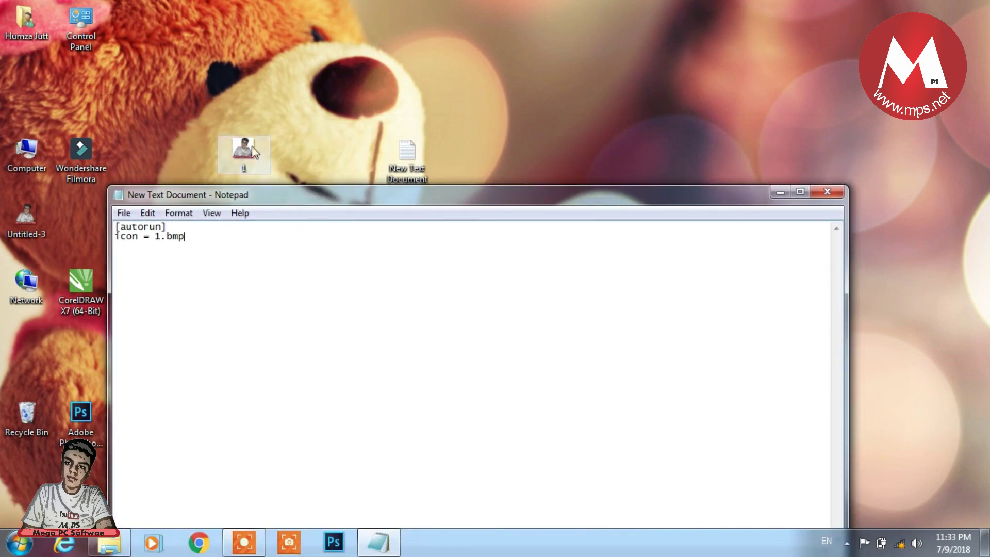
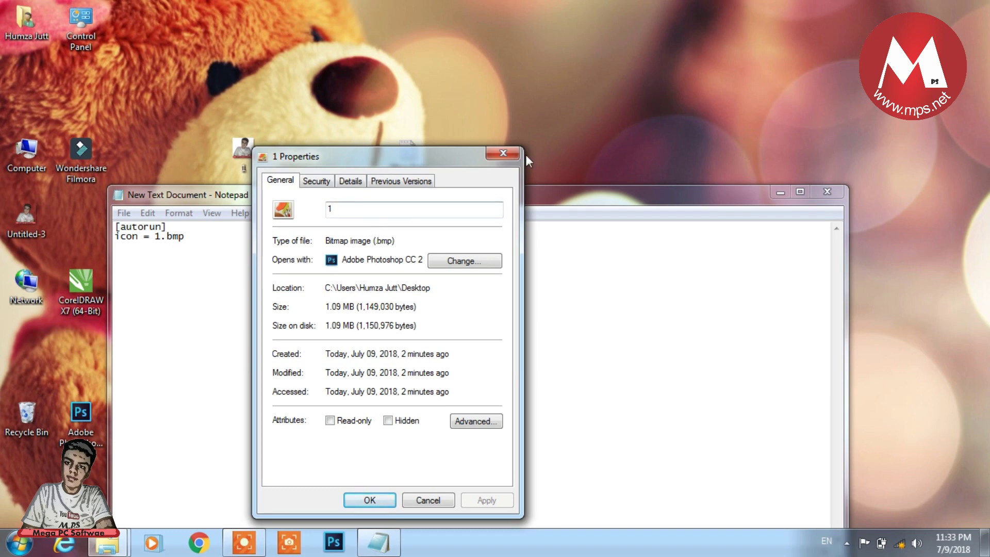
{"action": "left_click", "coordinate": [508, 154]}
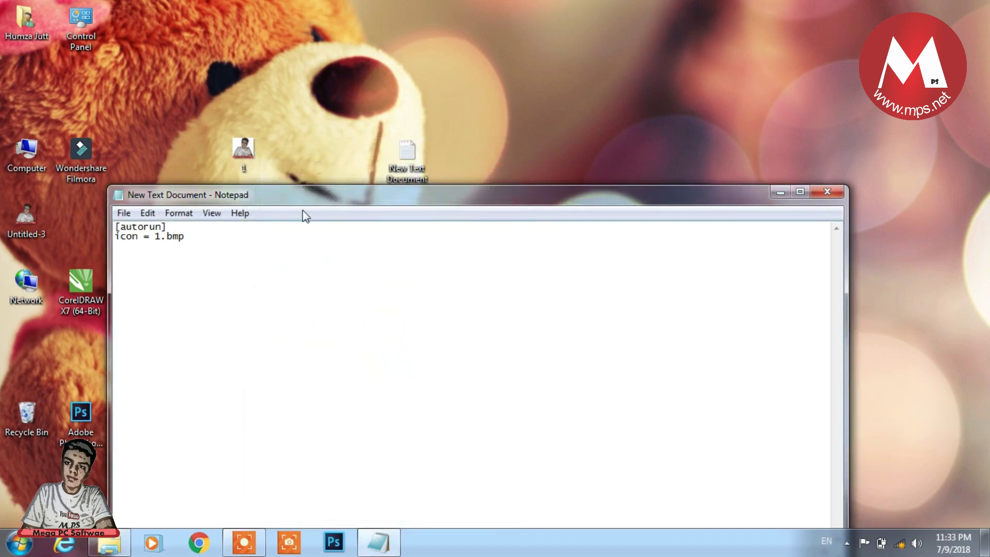
{"action": "left_click", "coordinate": [186, 236]}
{"action": "left_click_drag", "start_coordinate": [734, 201], "coordinate": [764, 83]}
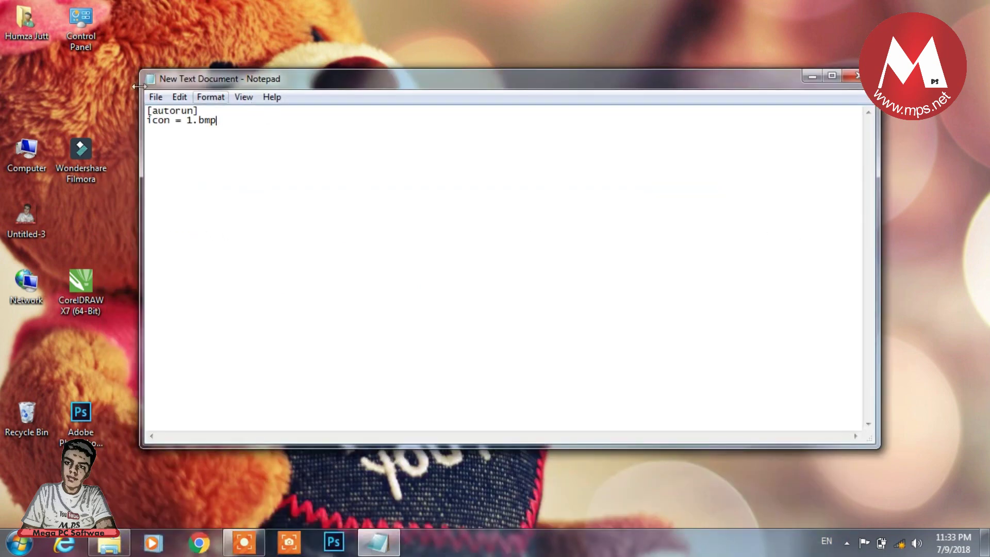
Start saving the Notepad document as a new file on the desktop, with the file type set to All Files
{"action": "left_click", "coordinate": [156, 97]}
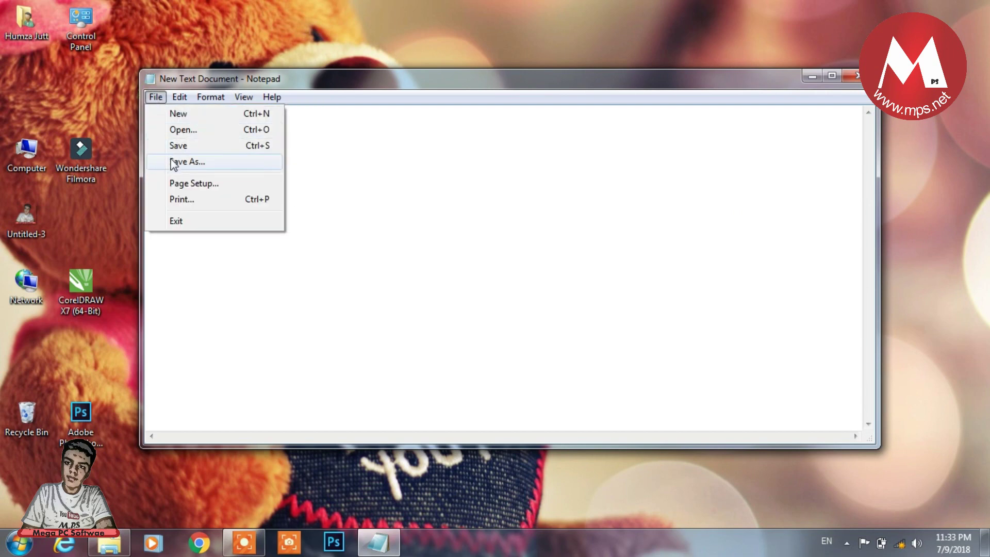
{"action": "left_click", "coordinate": [173, 162]}
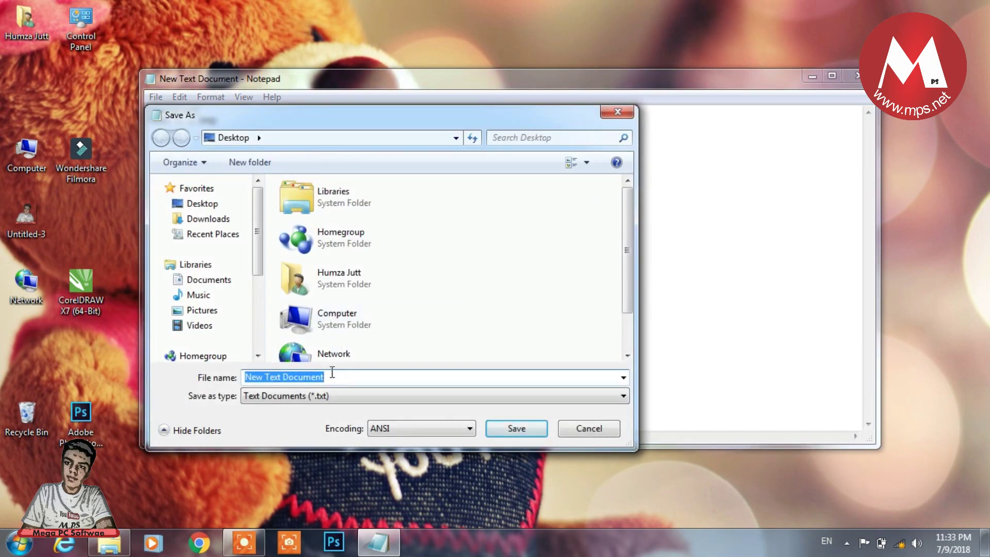
{"action": "left_click", "coordinate": [332, 375]}
{"action": "left_click_drag", "start_coordinate": [332, 375], "coordinate": [244, 377]}
{"action": "left_click", "coordinate": [271, 397]}
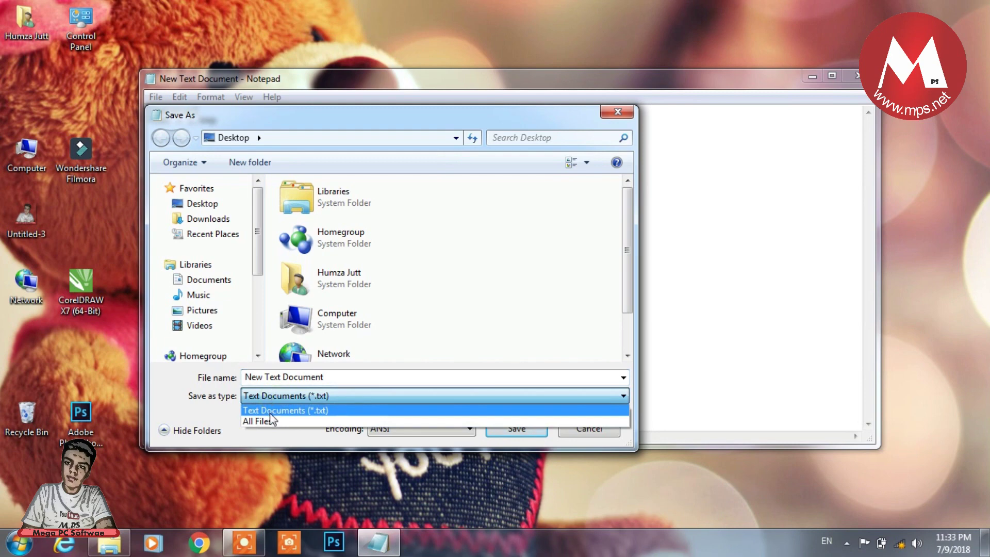
{"action": "left_click", "coordinate": [270, 418]}
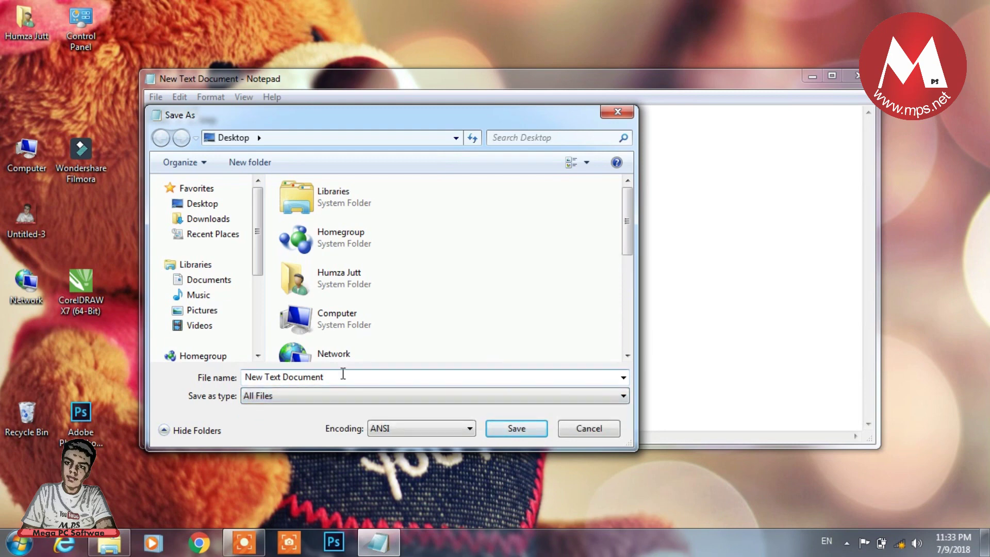
Save the document as a Setup Information (.inf) file named autorun and close Notepad
{"action": "left_click_drag", "start_coordinate": [343, 374], "coordinate": [227, 382]}
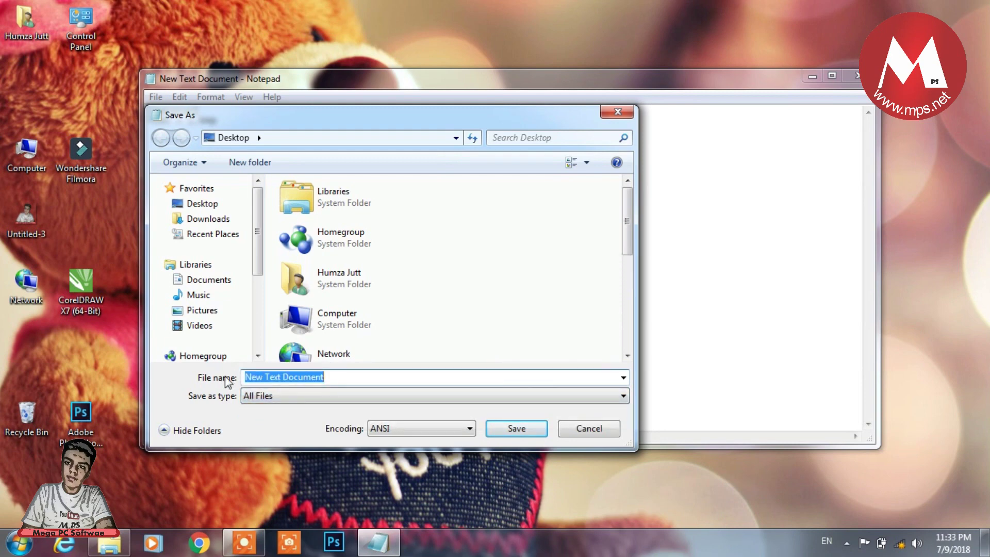
{"action": "type", "text": "a"}
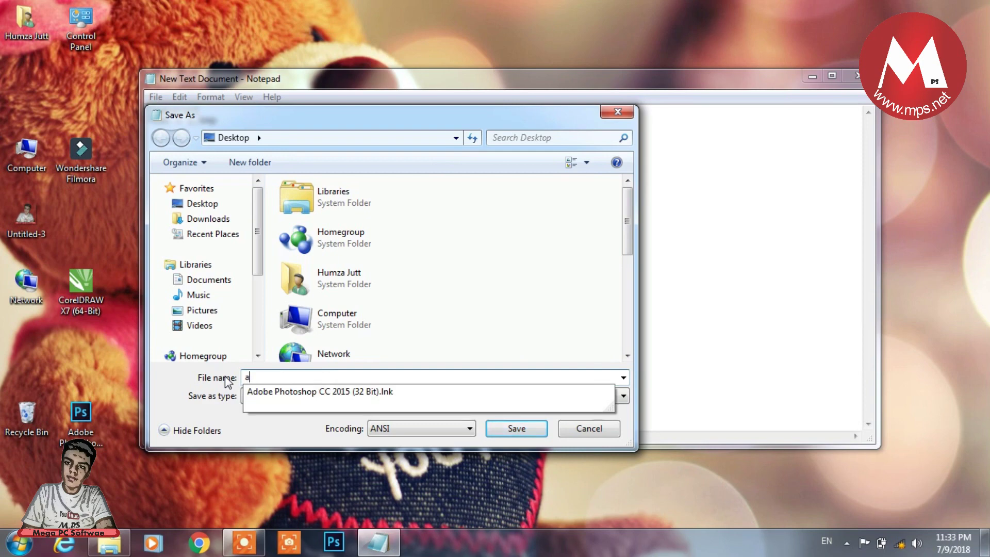
{"action": "type", "text": "ut"}
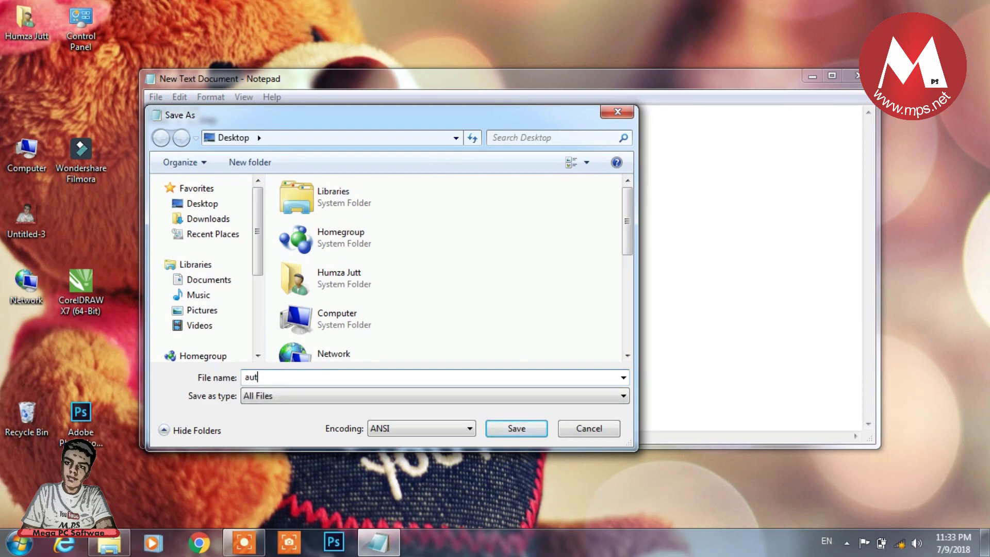
{"action": "type", "text": "orun"}
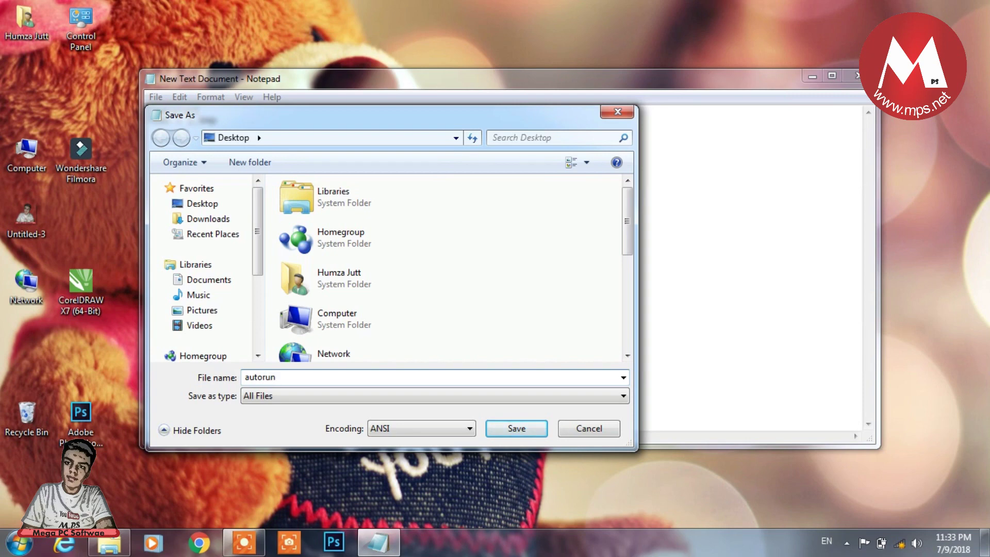
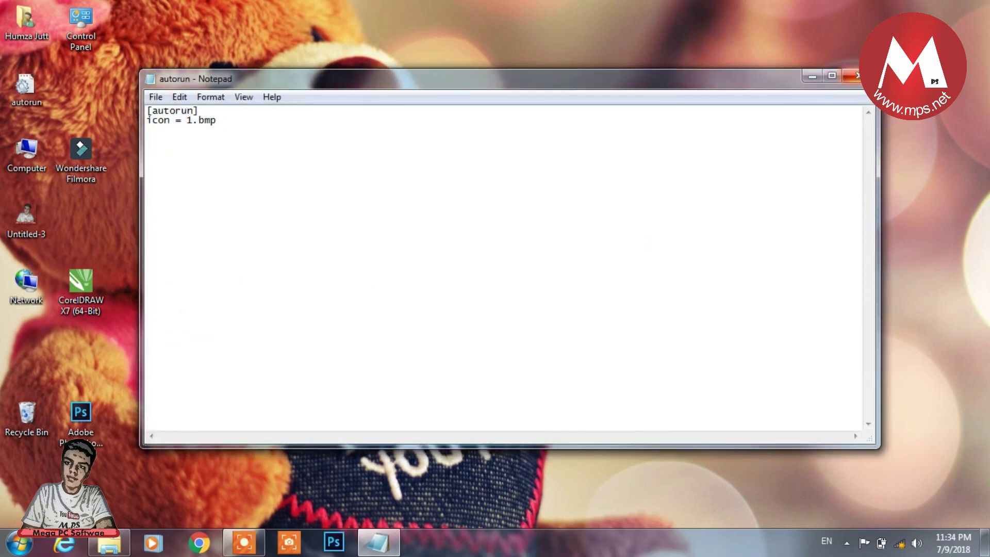
{"action": "left_click", "coordinate": [856, 76]}
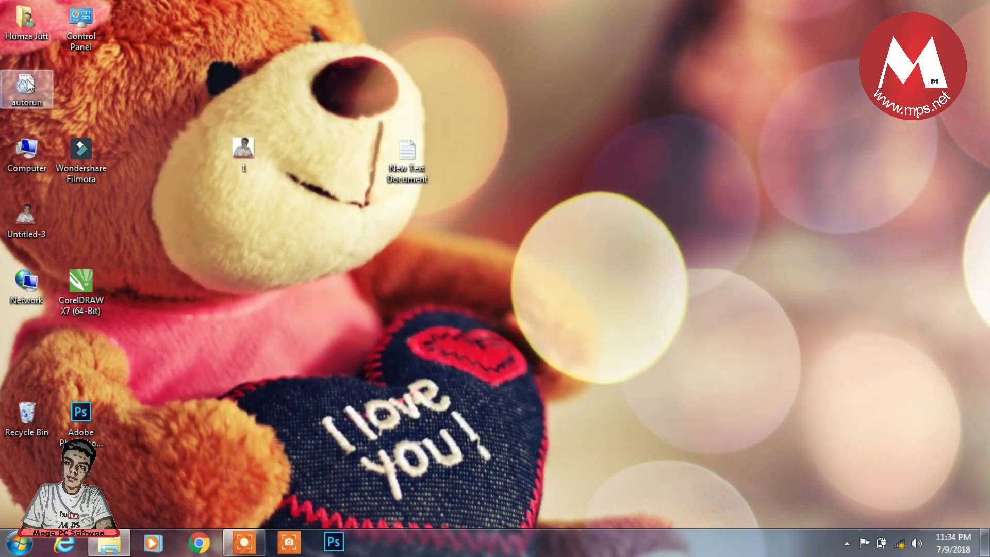
Rearrange the desktop icons, placing autorun directly beside image 1 and New Text Document above Computer
{"action": "left_click_drag", "start_coordinate": [25, 85], "coordinate": [243, 212]}
{"action": "left_click_drag", "start_coordinate": [407, 154], "coordinate": [31, 92]}
{"action": "left_click_drag", "start_coordinate": [248, 216], "coordinate": [304, 155]}
Copy image 1 and autorun from the desktop to the MPS (H:) drive and show them there as large icons
{"action": "left_click_drag", "start_coordinate": [207, 127], "coordinate": [318, 176]}
{"action": "left_click_drag", "start_coordinate": [197, 110], "coordinate": [374, 212]}
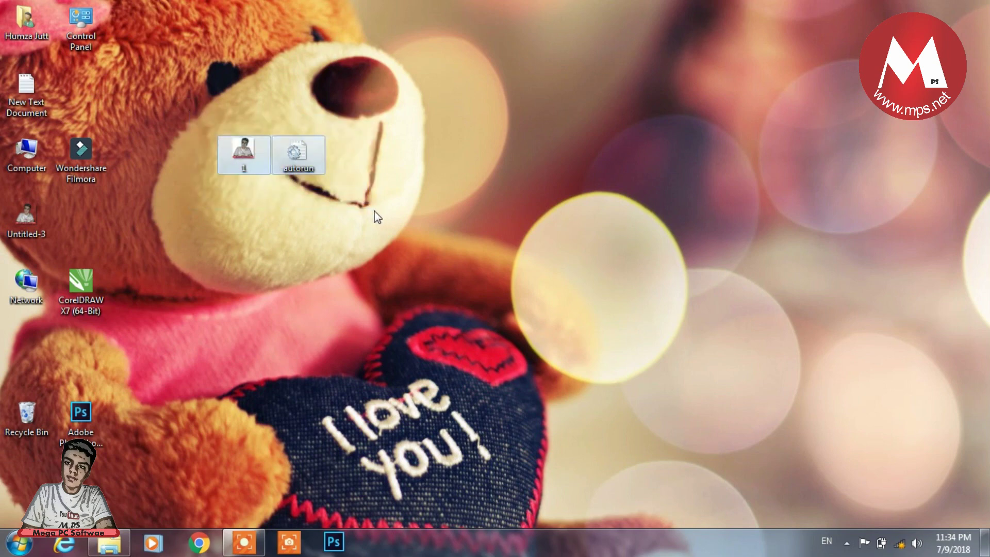
{"action": "right_click", "coordinate": [273, 149]}
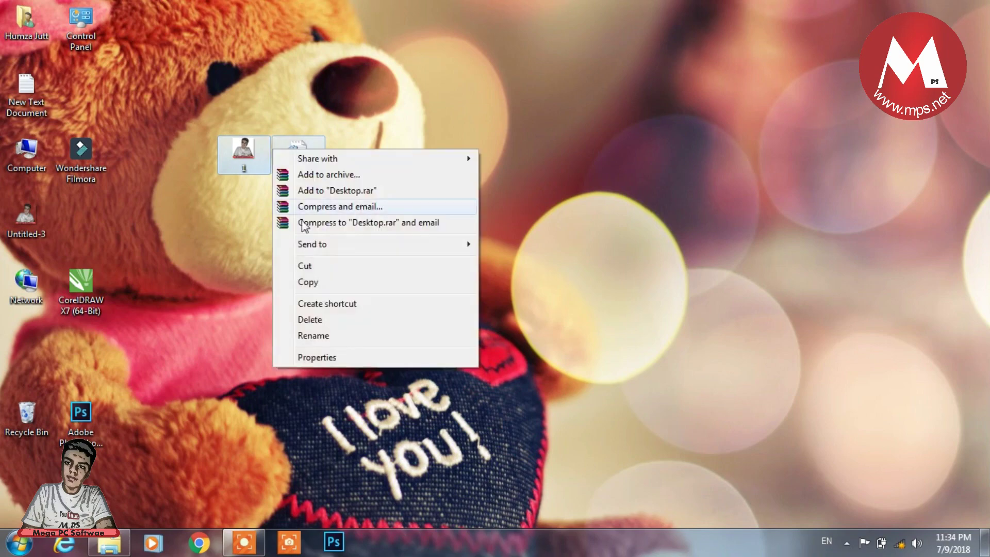
{"action": "left_click", "coordinate": [315, 282]}
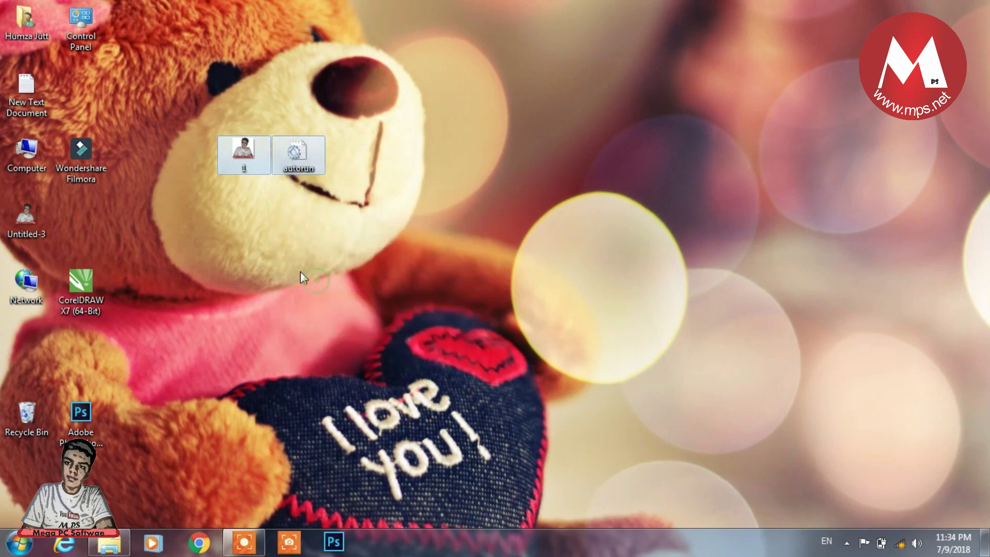
{"action": "double_click", "coordinate": [40, 149]}
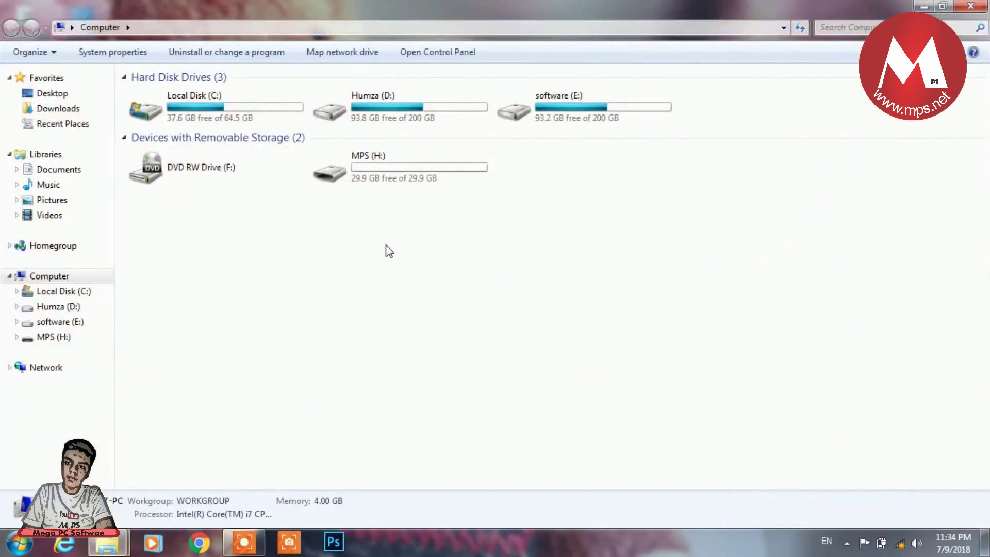
{"action": "left_click", "coordinate": [389, 180]}
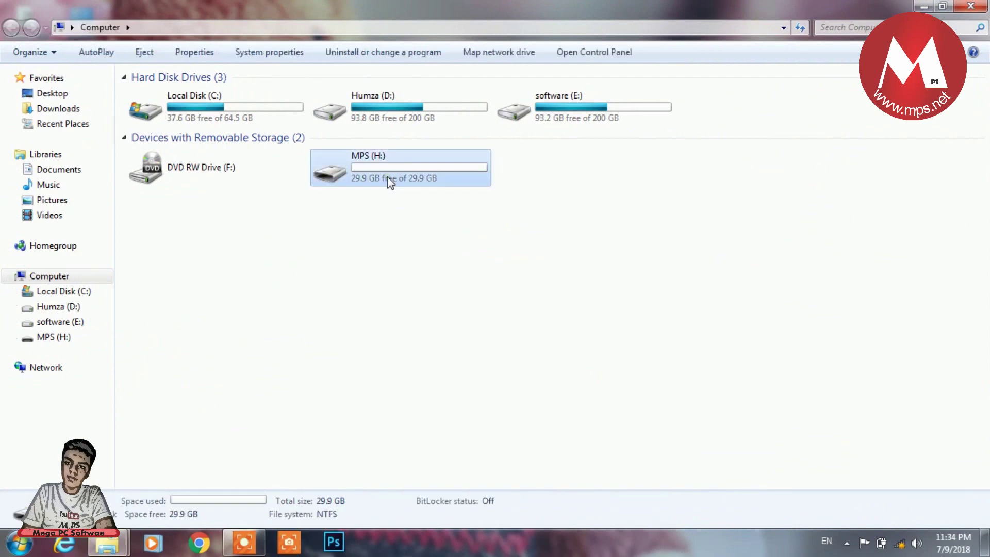
{"action": "double_click", "coordinate": [387, 178]}
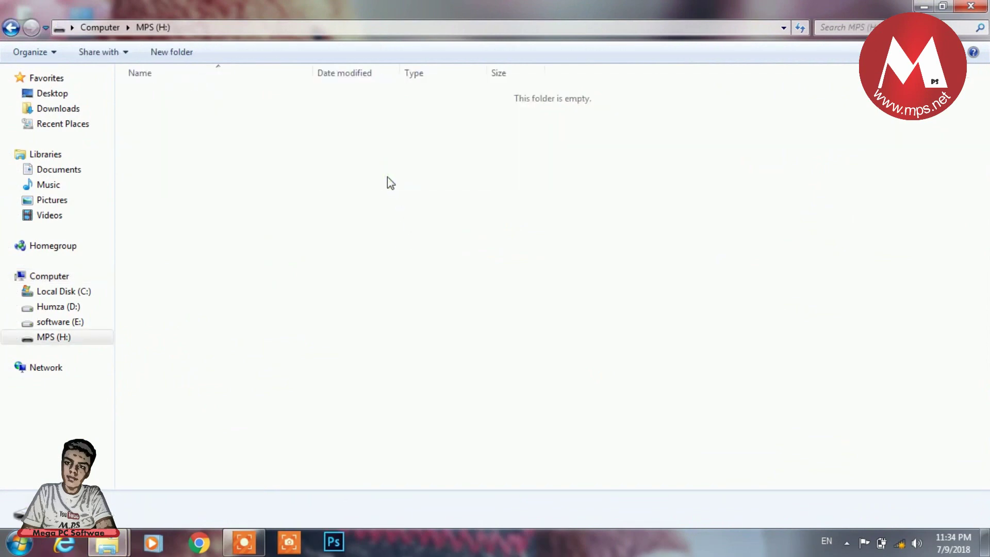
{"action": "key", "text": "ctrl+v"}
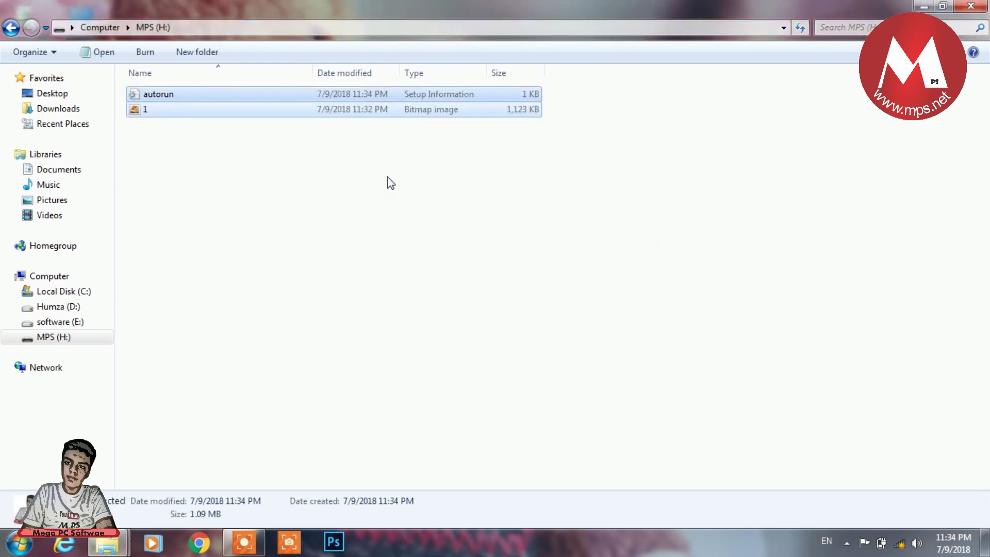
{"action": "left_click", "coordinate": [960, 53]}
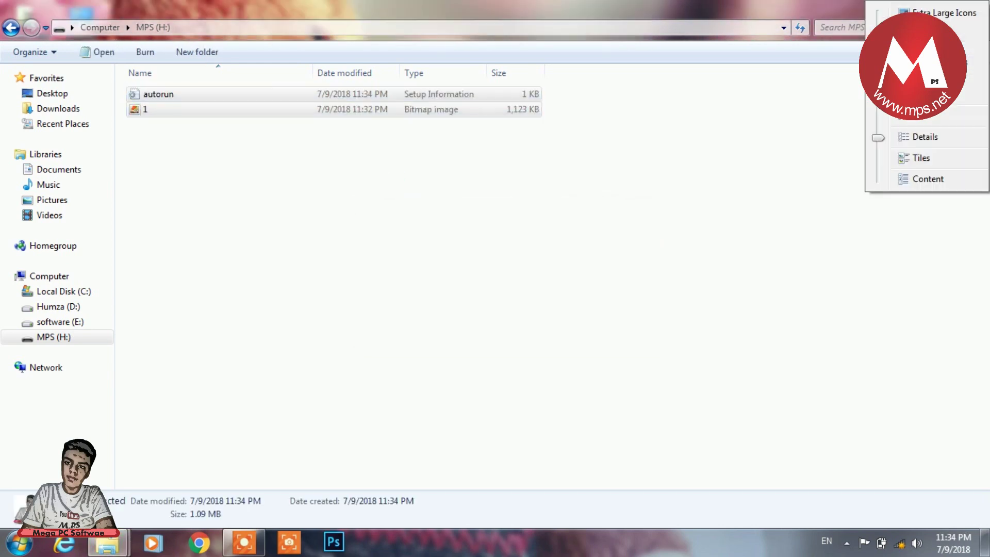
{"action": "left_click", "coordinate": [970, 31]}
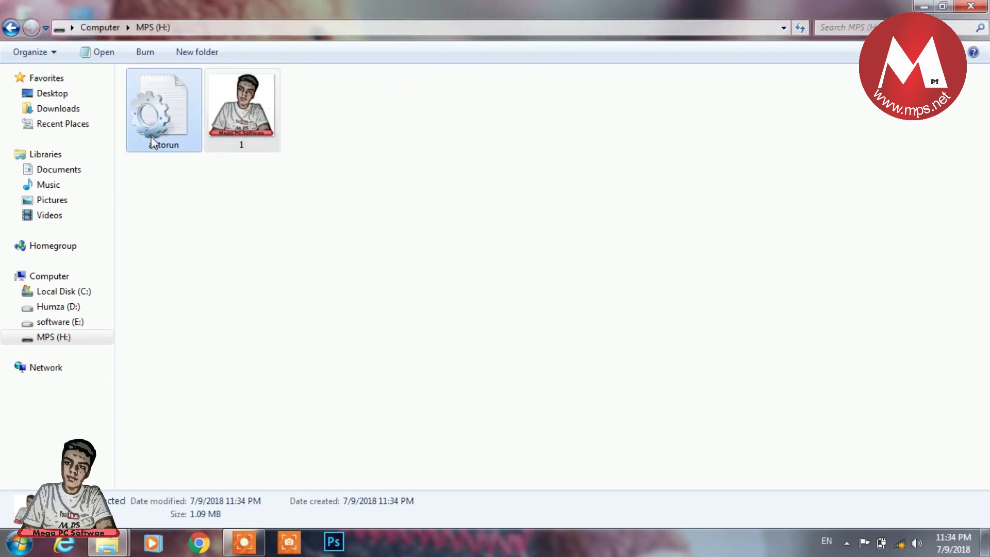
Return to the Computer view and dismiss the scan-and-fix prompt and the AutoPlay window for MPS (H:)
{"action": "left_click", "coordinate": [10, 28]}
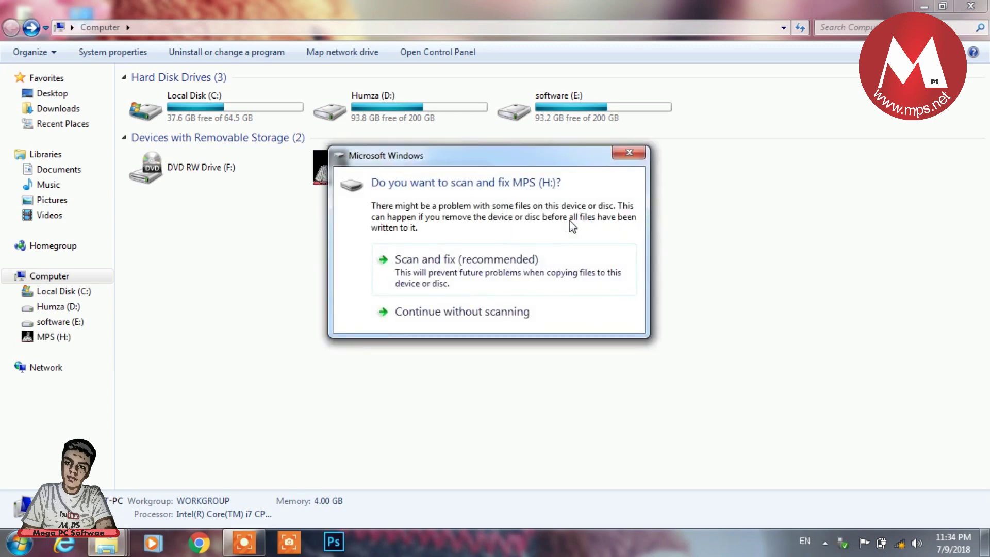
{"action": "left_click", "coordinate": [629, 153]}
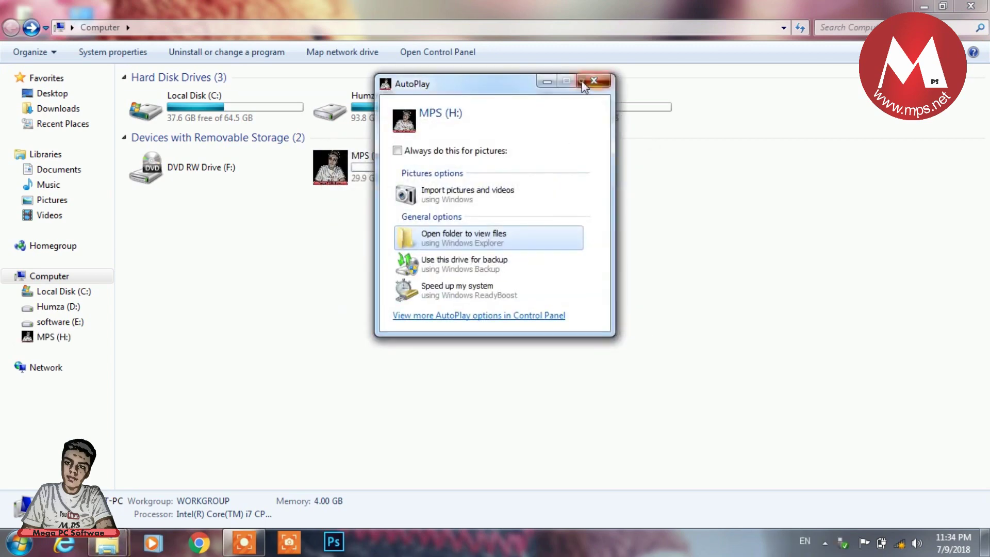
{"action": "left_click", "coordinate": [590, 87]}
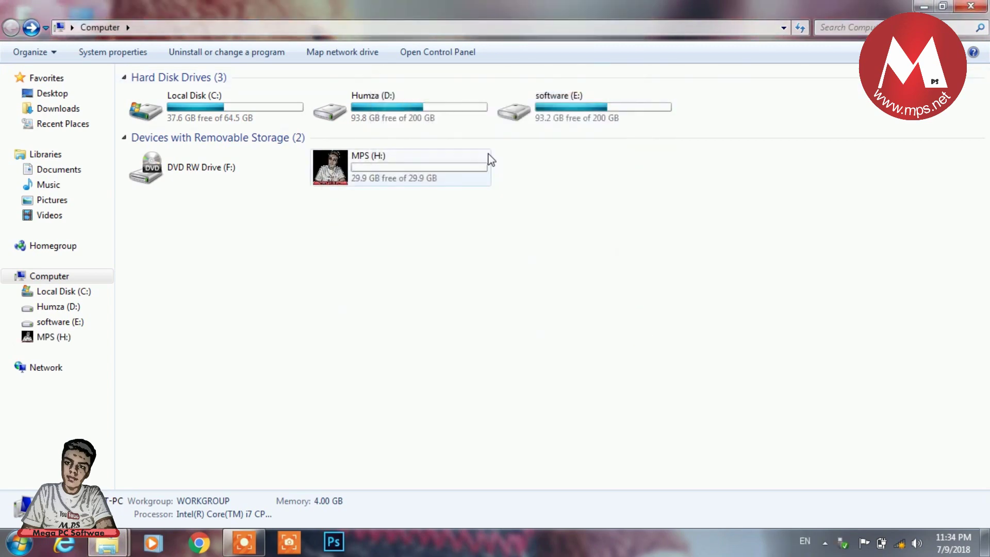
Set both image 1 and autorun on the MPS (H:) drive to Hidden, return to the Computer view and close the window
{"action": "double_click", "coordinate": [336, 172]}
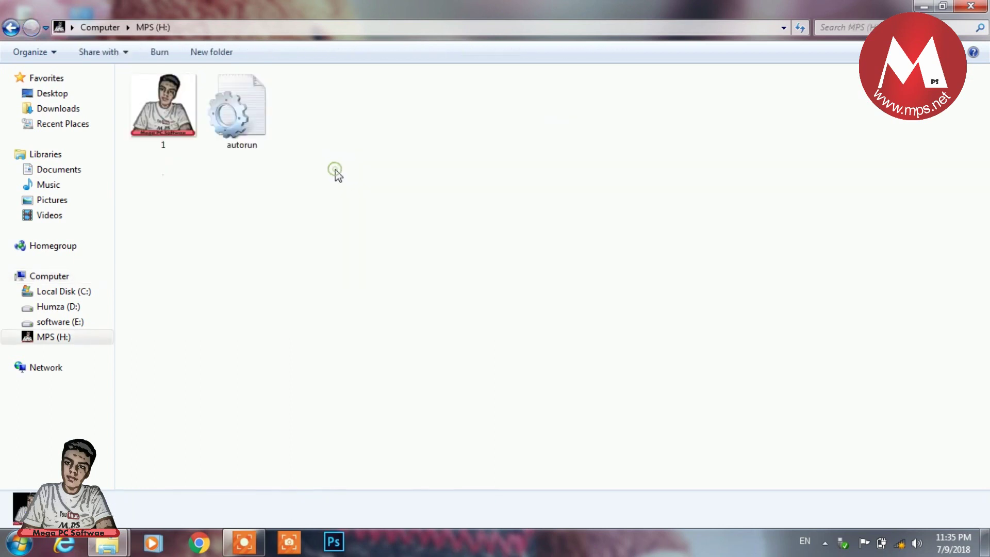
{"action": "left_click_drag", "start_coordinate": [313, 160], "coordinate": [160, 106]}
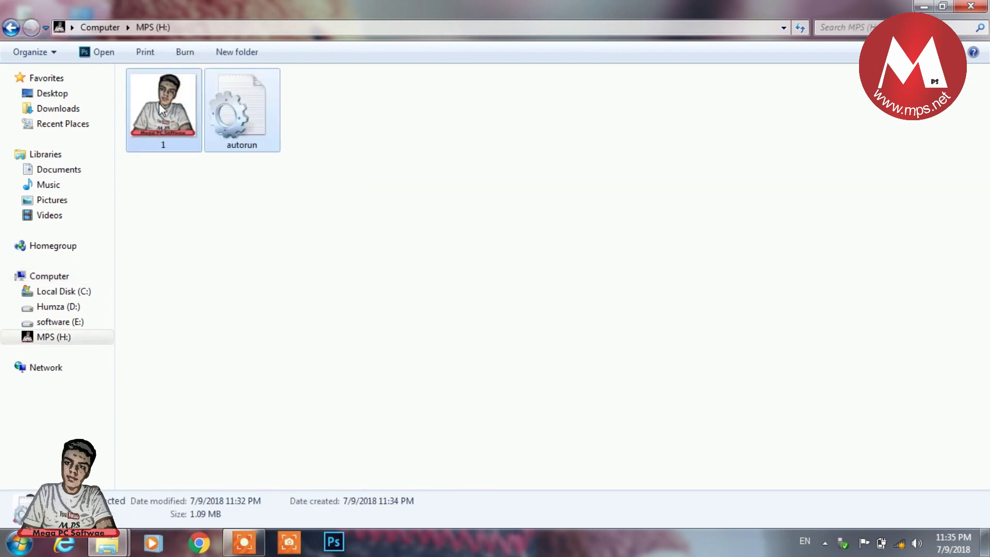
{"action": "right_click", "coordinate": [159, 106]}
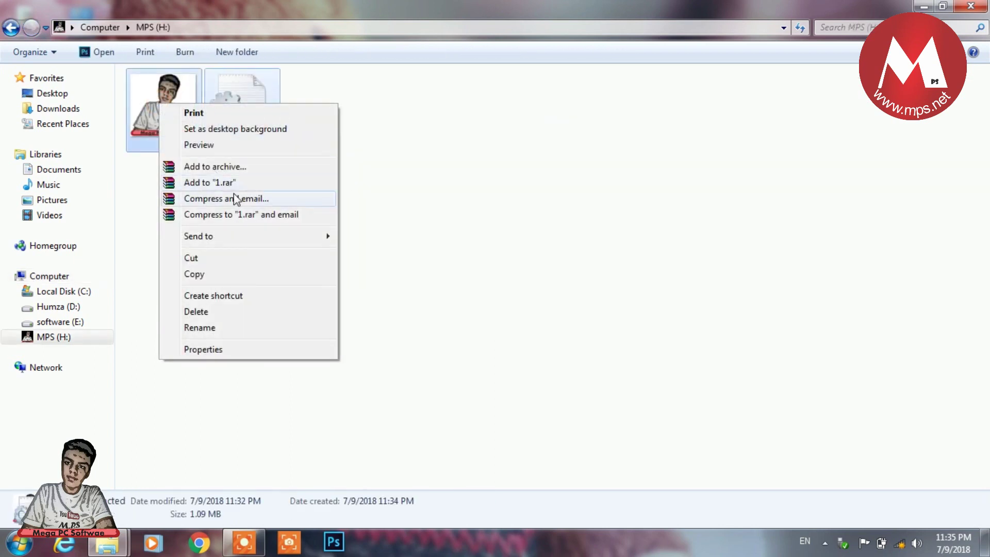
{"action": "left_click", "coordinate": [240, 349]}
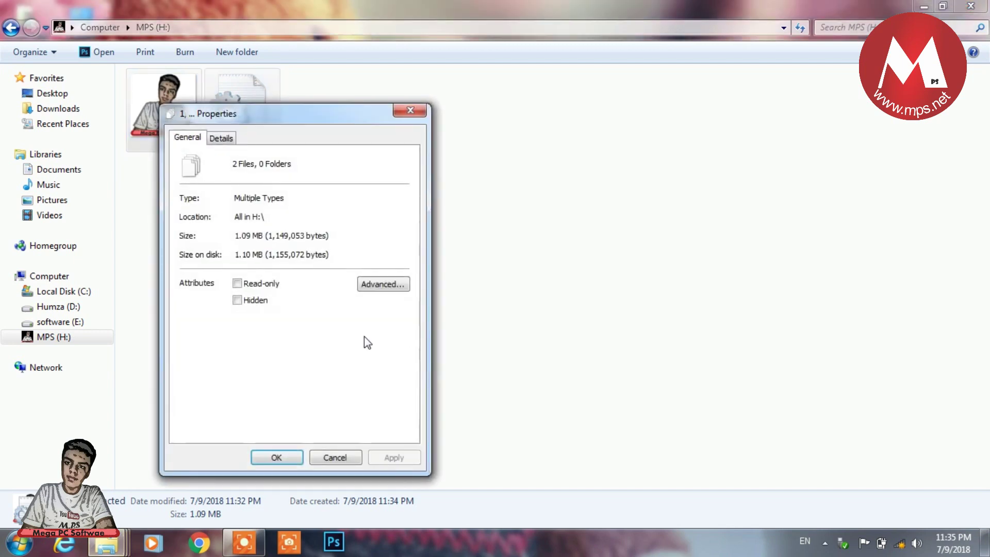
{"action": "left_click", "coordinate": [240, 301]}
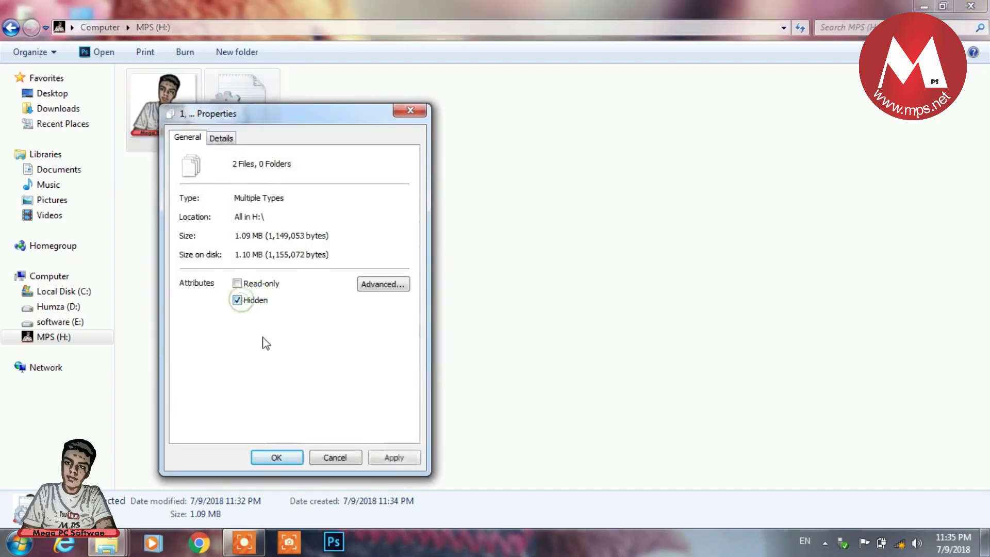
{"action": "left_click", "coordinate": [276, 458]}
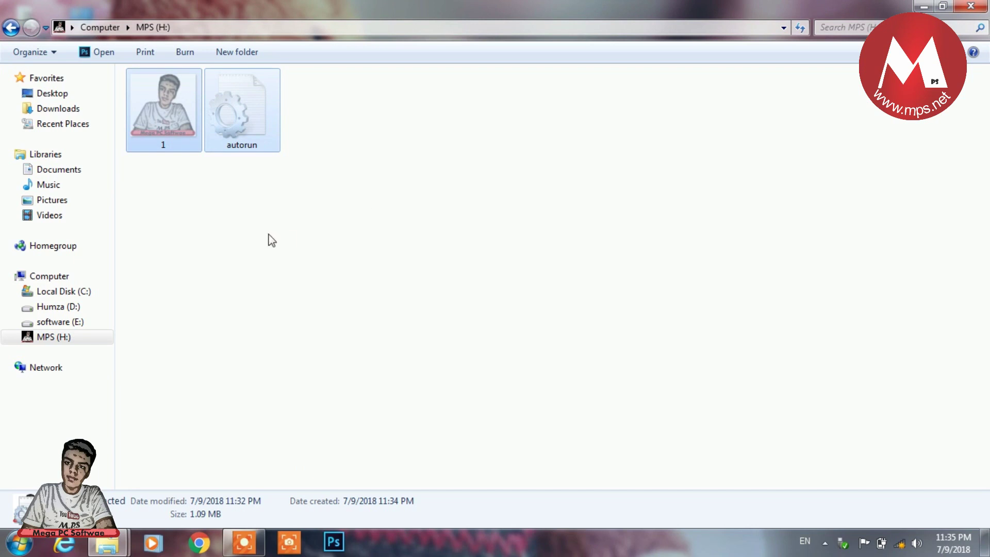
{"action": "left_click", "coordinate": [11, 27]}
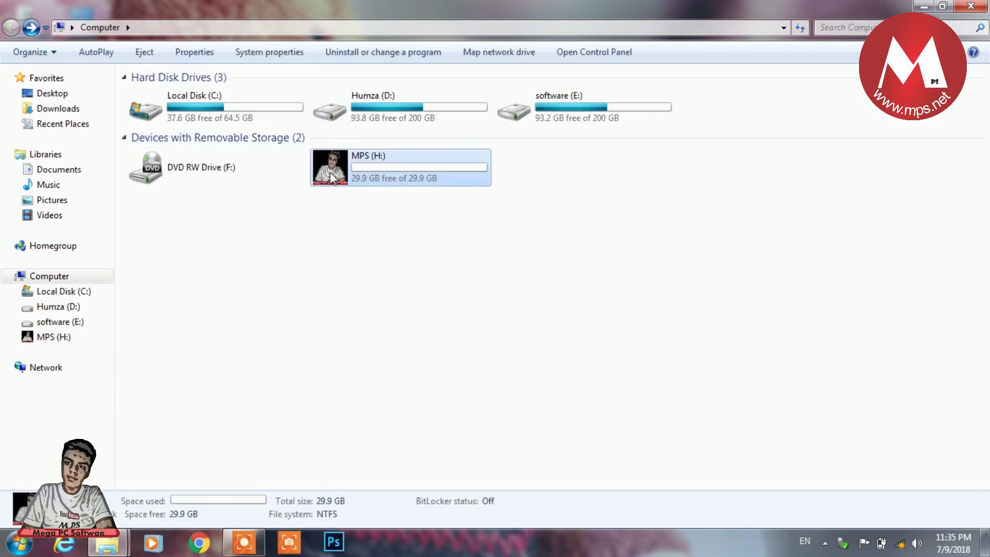
{"action": "left_click", "coordinate": [971, 5]}
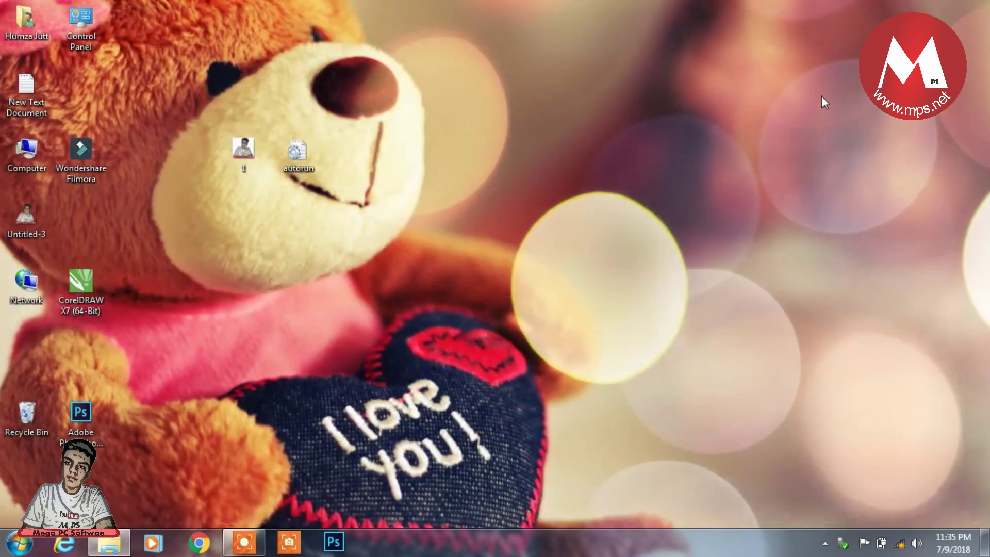